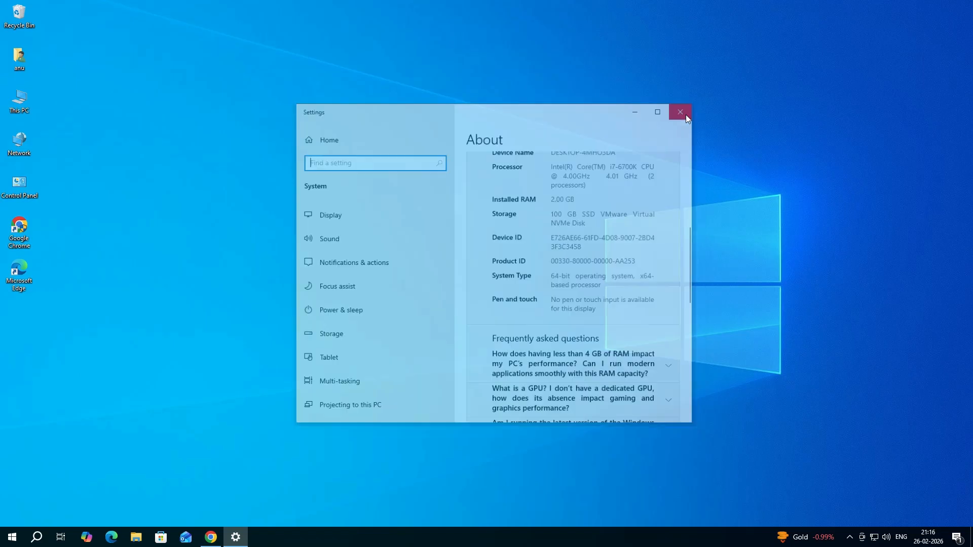
# Close the Settings window, switch to Google Chrome and search Google for "Xerox Phaser 3020".
pyautogui.click(686, 112)
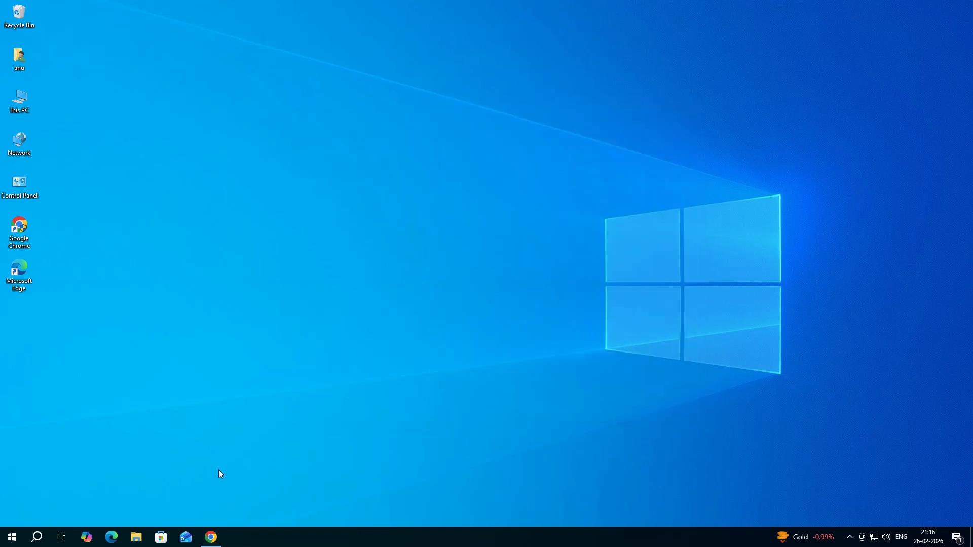
pyautogui.click(229, 502)
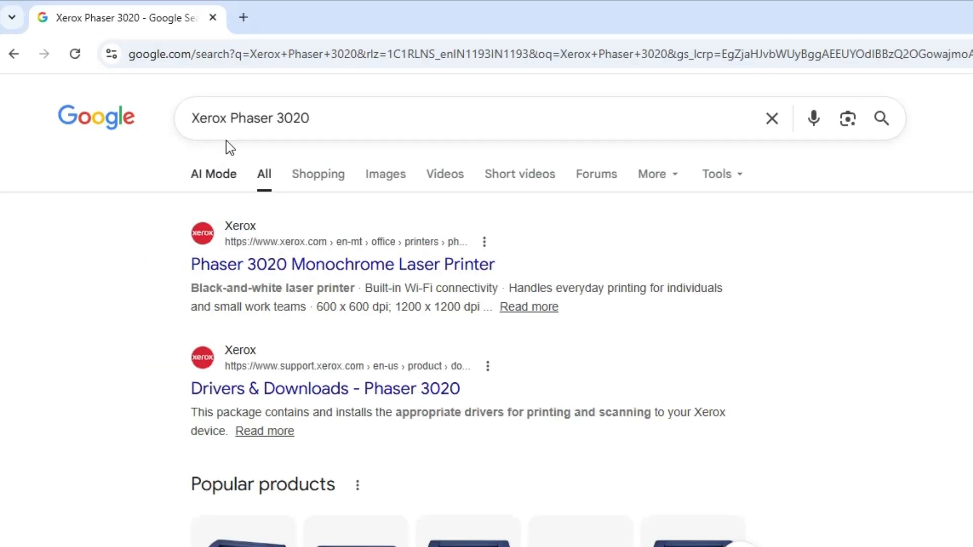
pyautogui.click(381, 144)
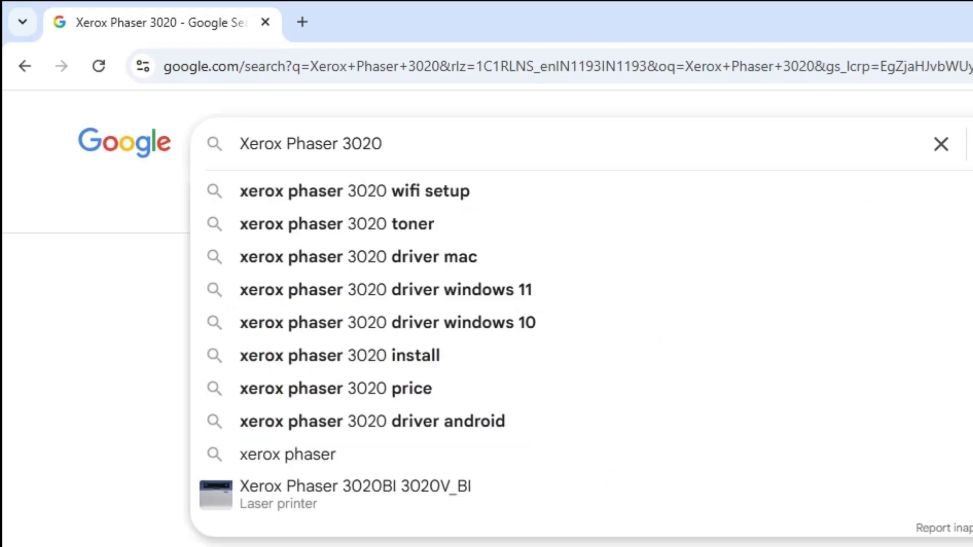
pyautogui.press('Return')
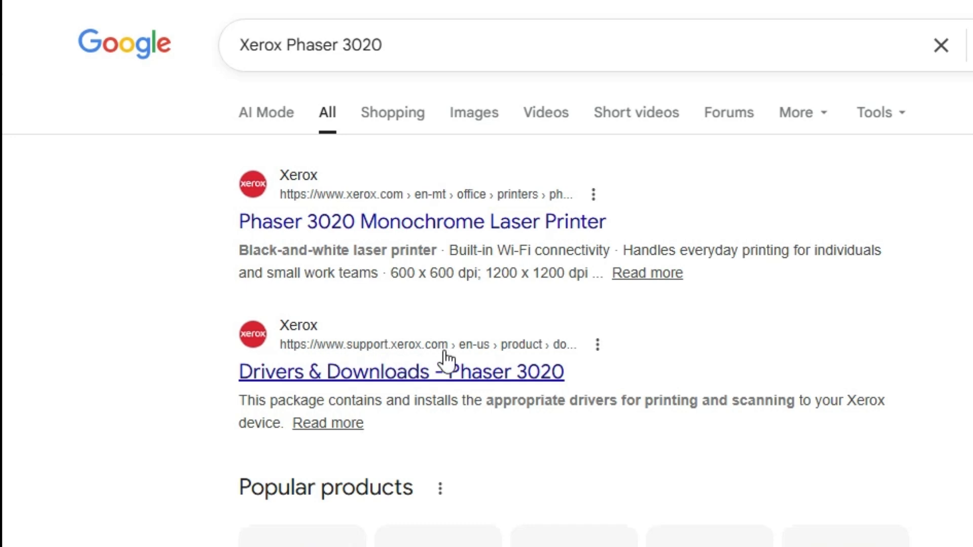
# Open the "Drivers & Downloads - Phaser 3020" search result from support.xerox.com in a new tab.
pyautogui.rightClick(378, 371)
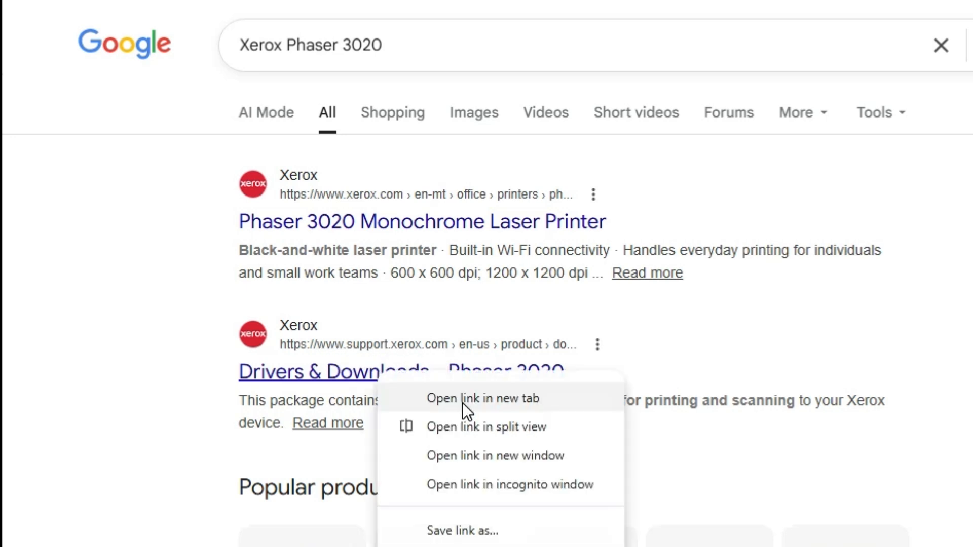
pyautogui.click(462, 403)
pyautogui.click(334, 5)
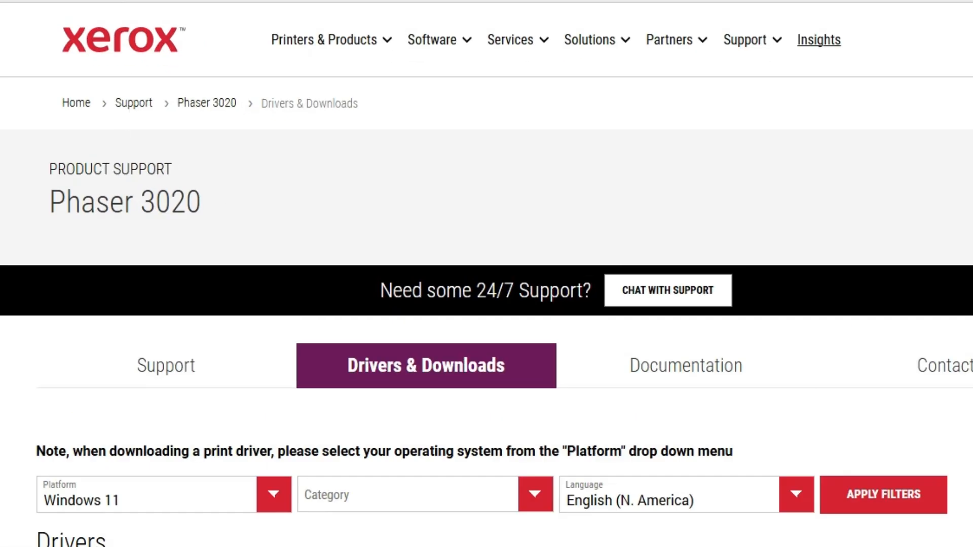
pyautogui.moveTo(50, 201); pyautogui.dragTo(201, 203)
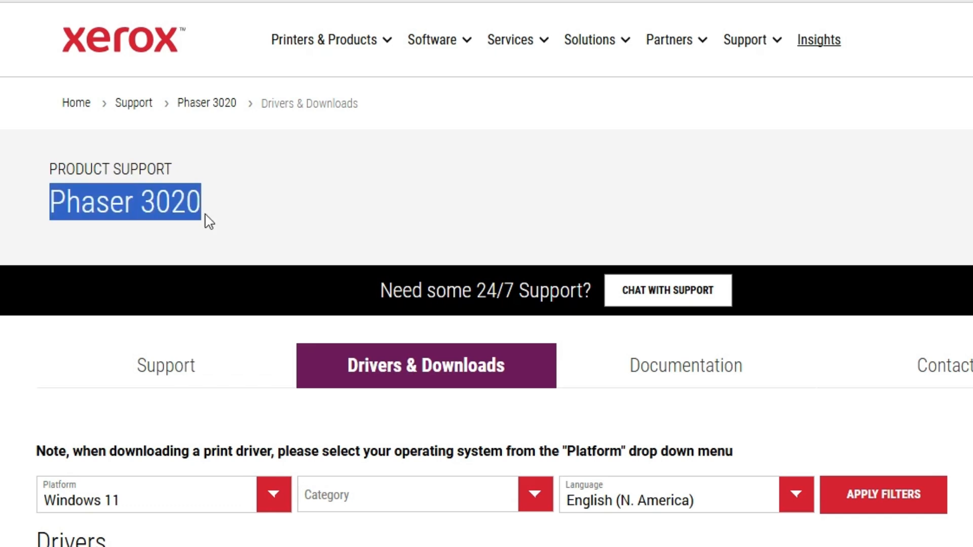
# Filter the Phaser 3020 downloads by platform Windows 10 x64, category Drivers and language English (Global).
pyautogui.scroll(-6, 147, 497)
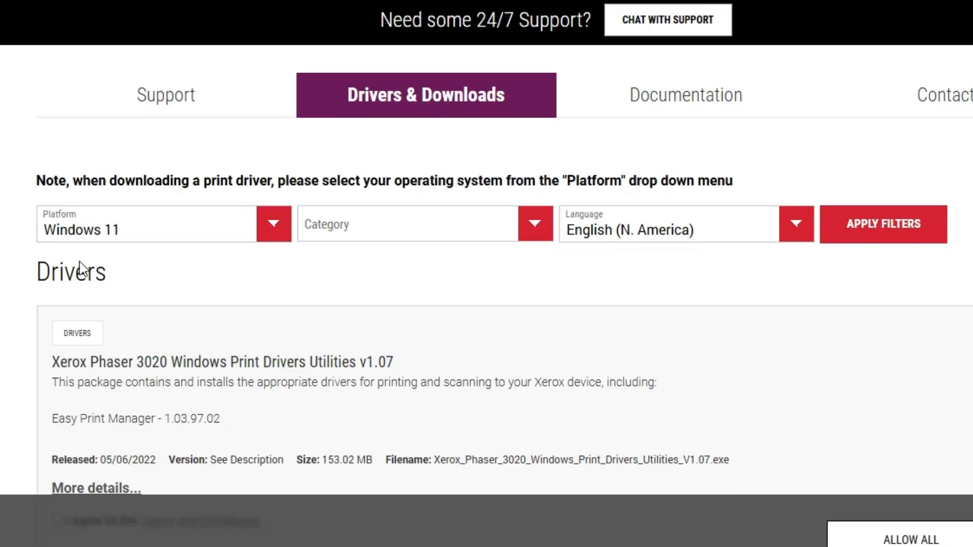
pyautogui.click(193, 228)
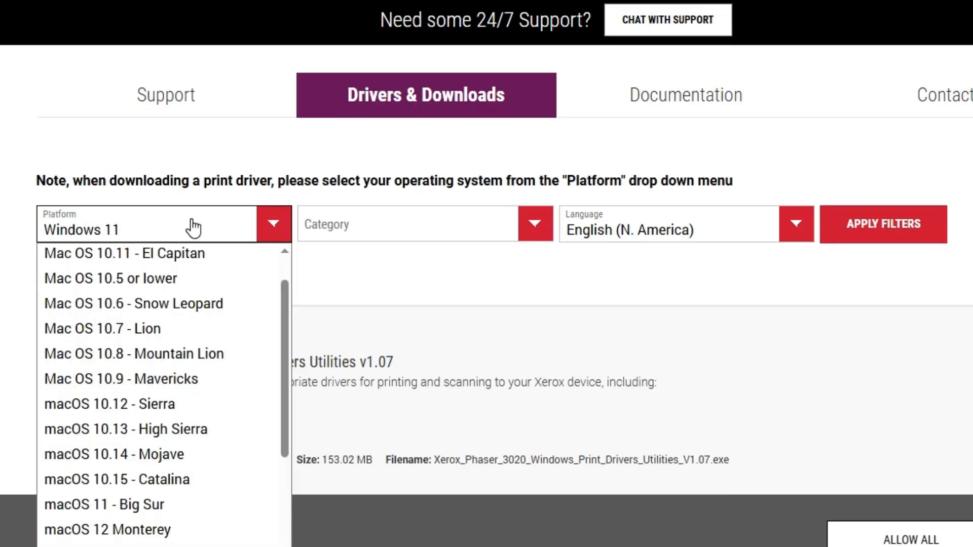
pyautogui.scroll(-5, 152, 446)
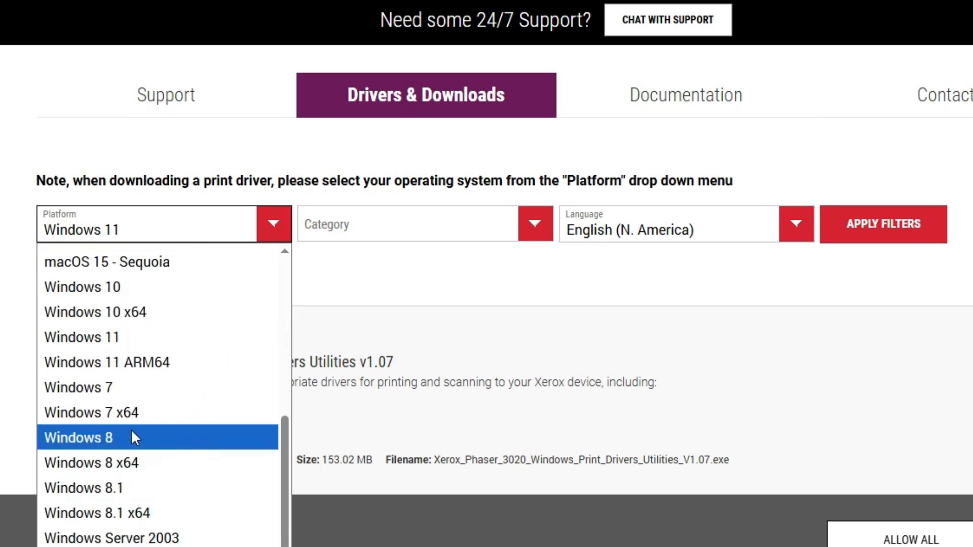
pyautogui.click(154, 311)
pyautogui.click(520, 225)
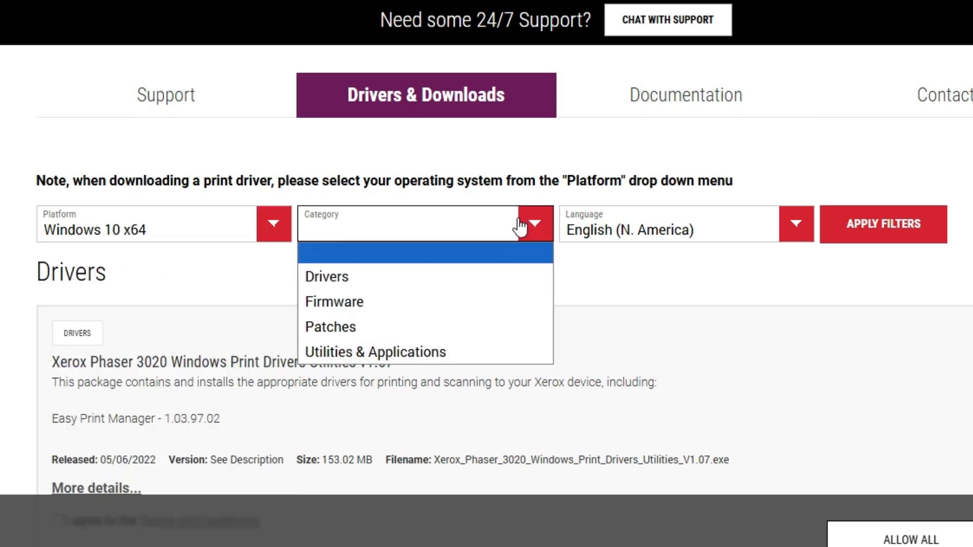
pyautogui.click(338, 278)
pyautogui.click(685, 228)
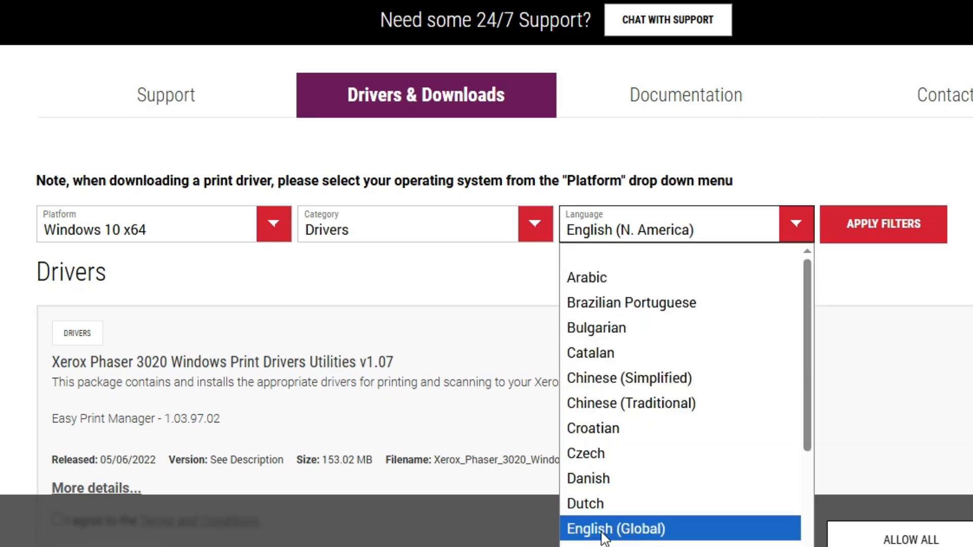
pyautogui.click(641, 538)
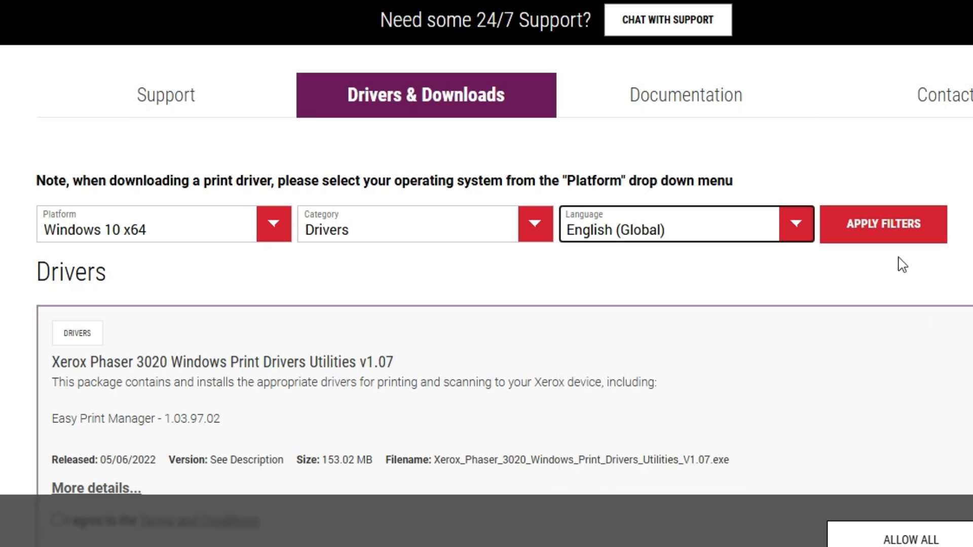
pyautogui.click(897, 239)
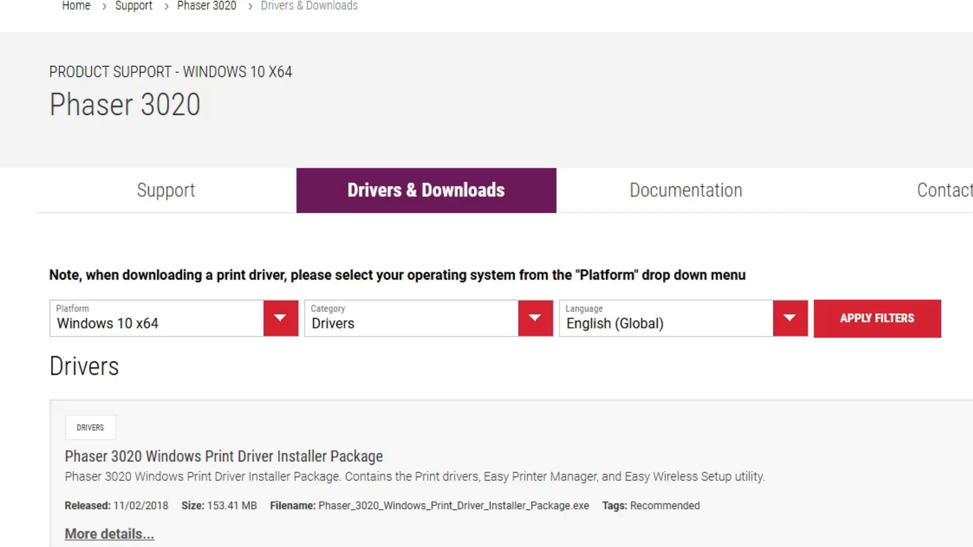
# Agree to the terms and download the Phaser 3020 Windows Print Driver Installer Package.
pyautogui.scroll(-2, 499, 248)
pyautogui.scroll(-2, 499, 248)
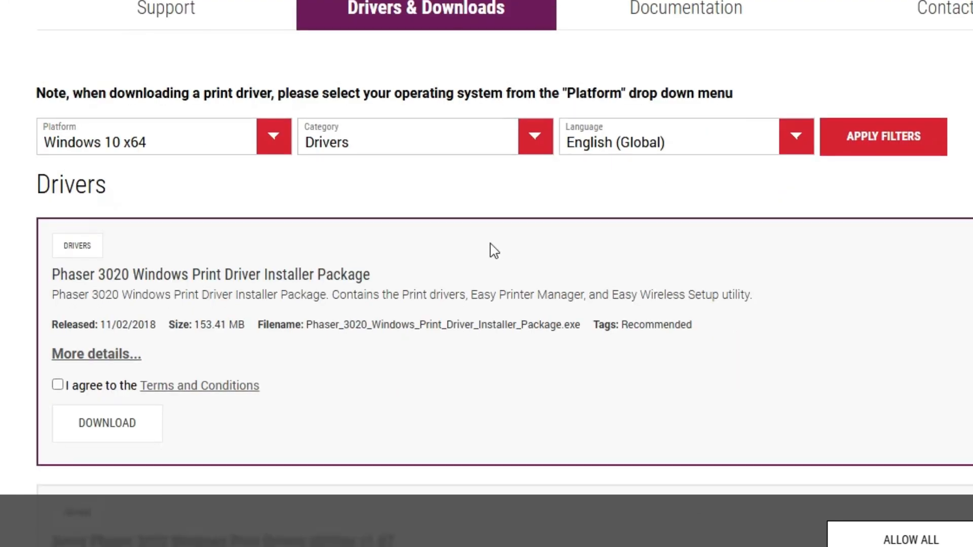
pyautogui.scroll(-2, 495, 247)
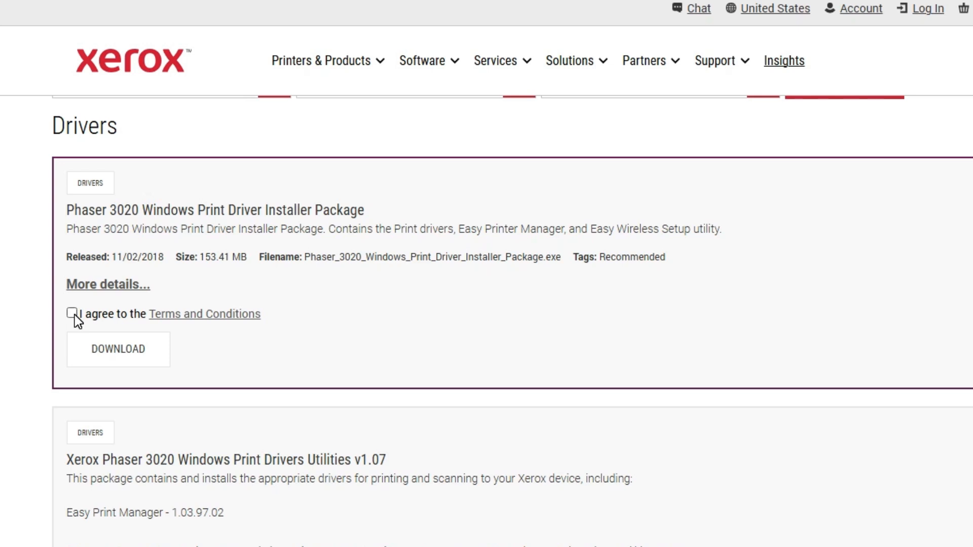
pyautogui.click(72, 313)
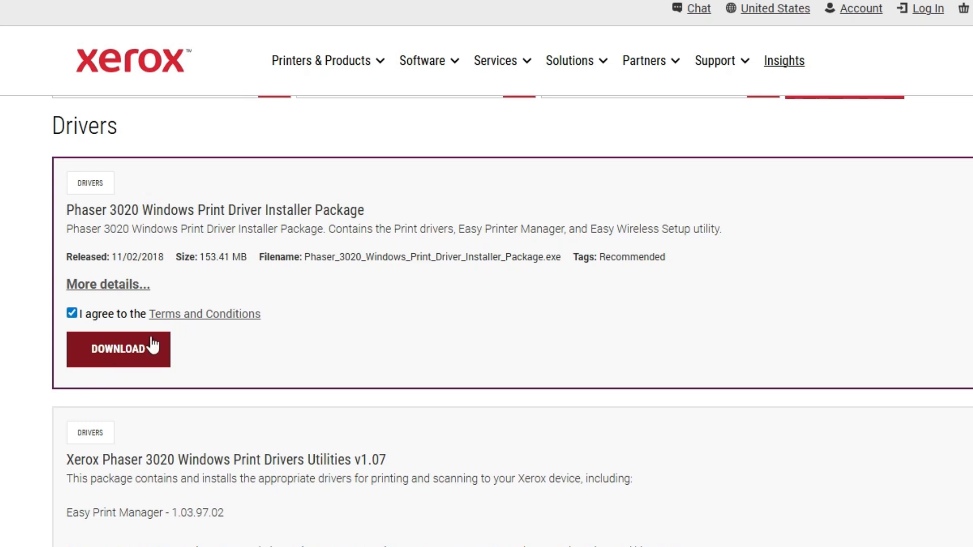
pyautogui.click(135, 363)
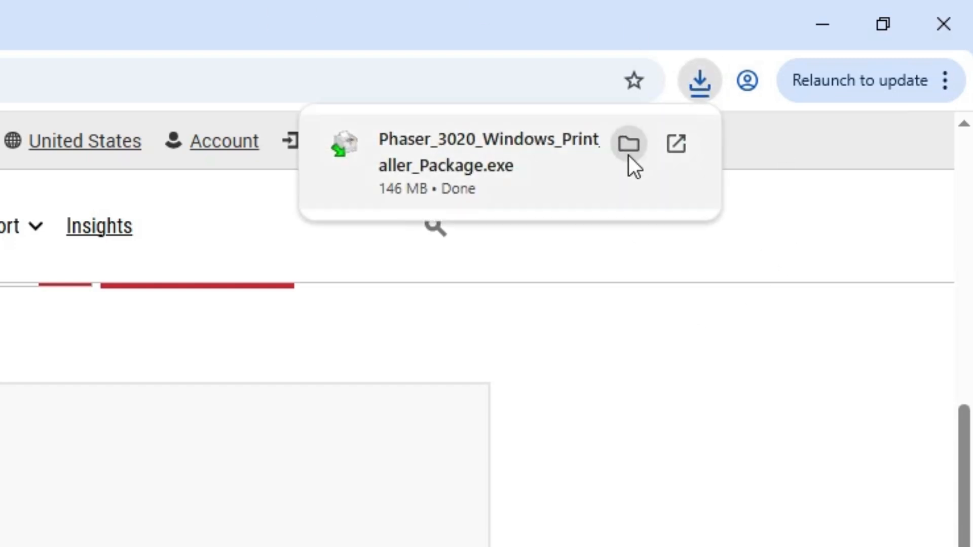
# Show the downloaded installer in its folder and move it to the desktop, leaving only the desktop open.
pyautogui.click(629, 148)
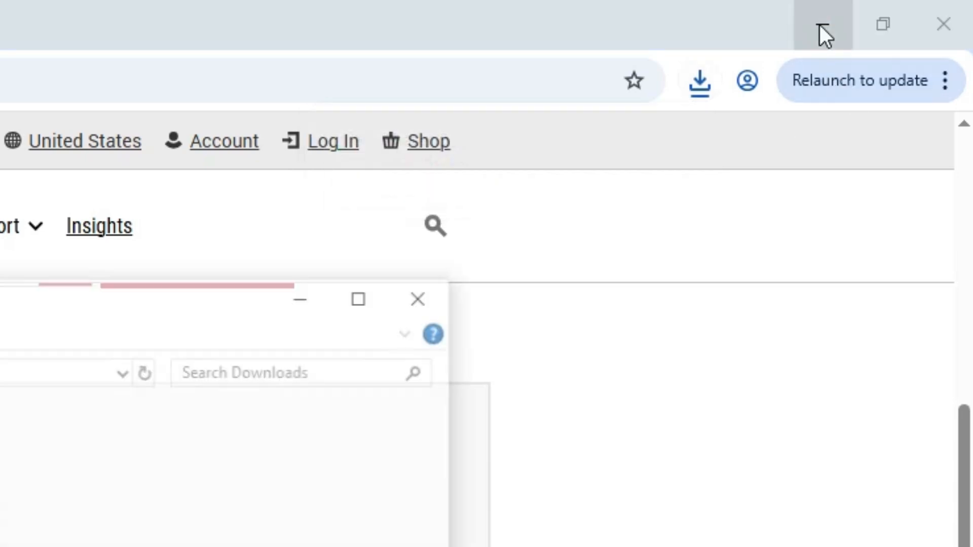
pyautogui.click(915, 10)
pyautogui.moveTo(327, 185); pyautogui.dragTo(105, 260)
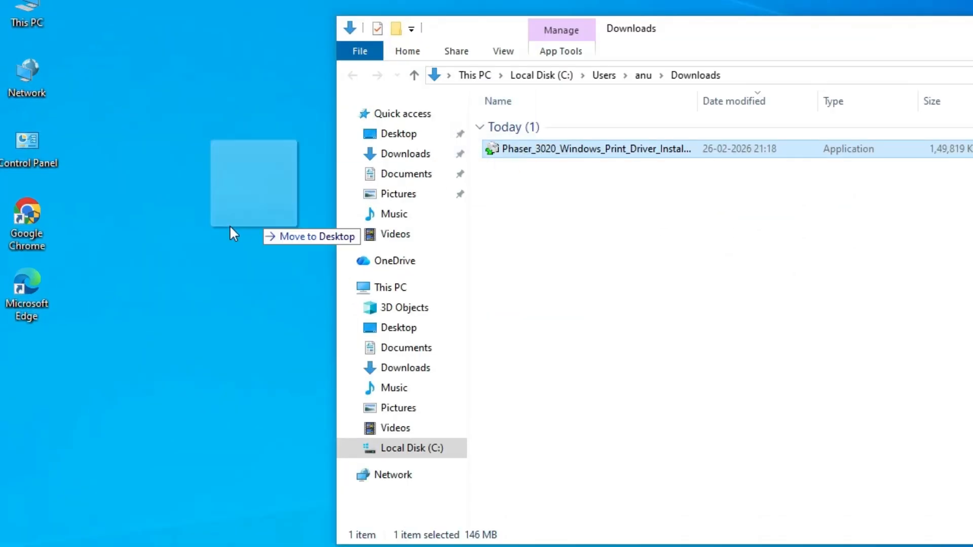
pyautogui.moveTo(168, 270); pyautogui.dragTo(169, 270)
pyautogui.click(764, 115)
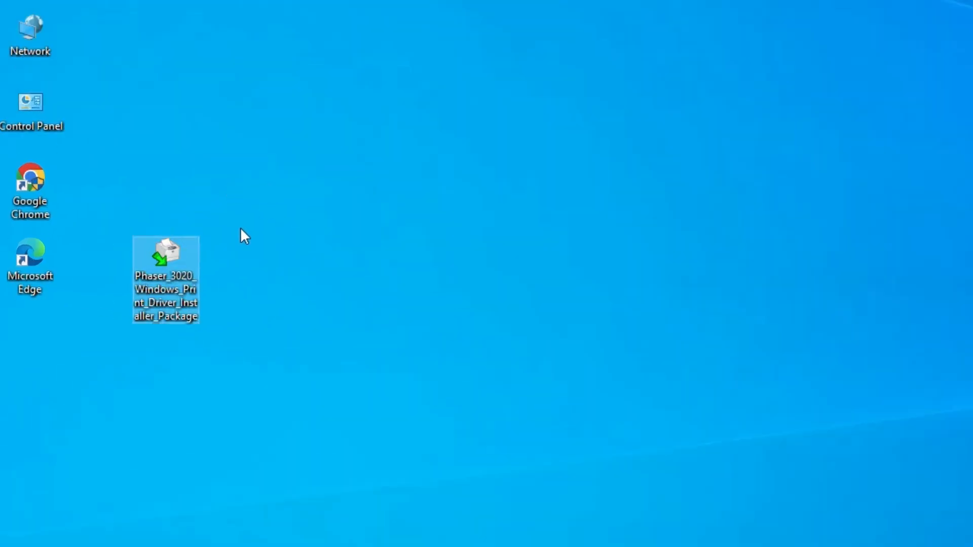
# Run the Phaser 3020 installer package as administrator, allow it to make changes, and extract it to c:\Xerox\Phaser_3020.
pyautogui.moveTo(153, 229); pyautogui.dragTo(65, 329)
pyautogui.moveTo(112, 362); pyautogui.dragTo(112, 362)
pyautogui.moveTo(167, 252)
pyautogui.mouseDown()
pyautogui.moveTo(100, 252)
pyautogui.moveTo(153, 281)
pyautogui.moveTo(161, 266)
pyautogui.mouseUp()
pyautogui.rightClick(179, 263)
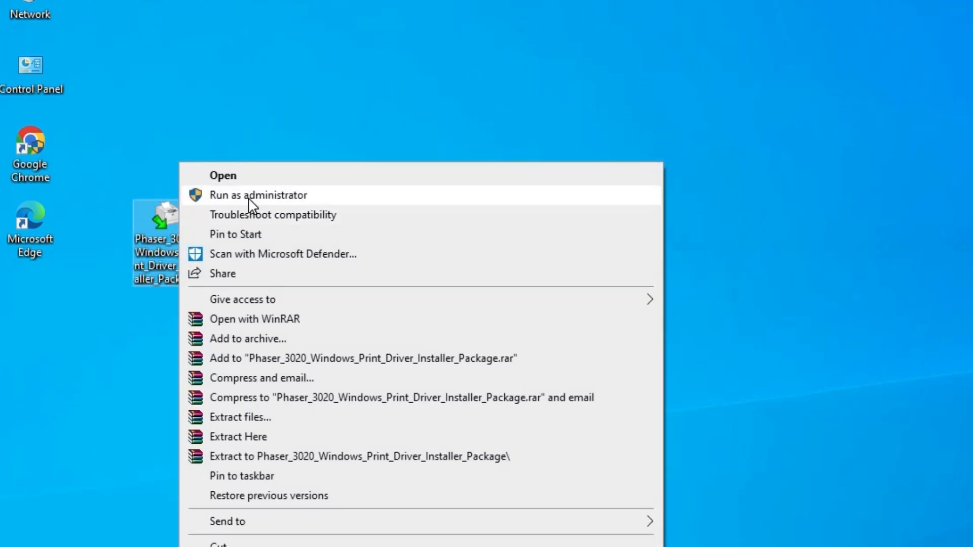
pyautogui.click(251, 198)
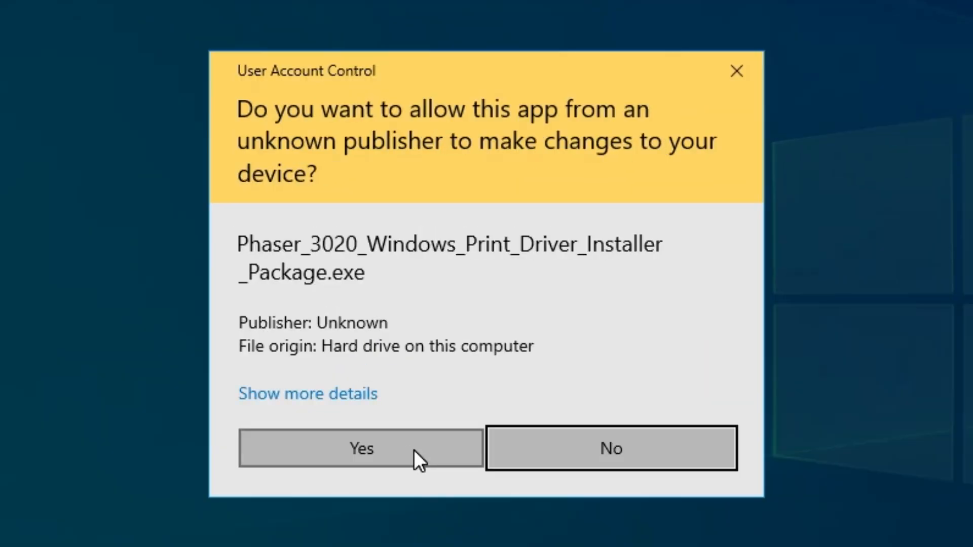
pyautogui.click(413, 449)
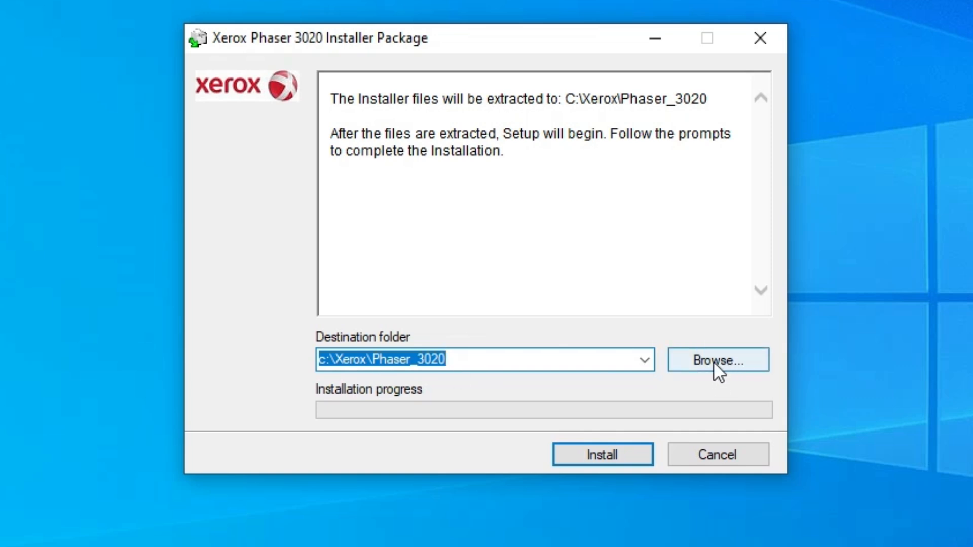
pyautogui.click(622, 449)
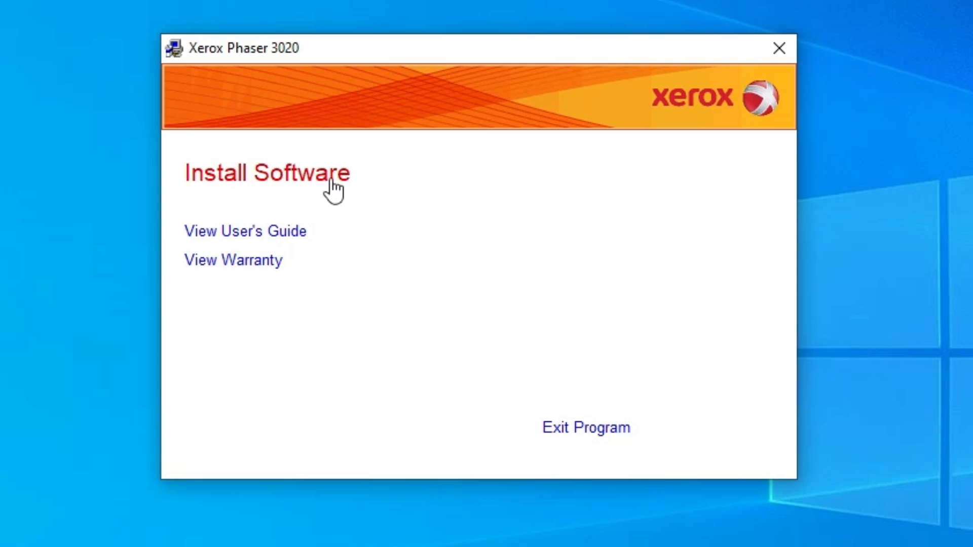
# Start the software installation and continue with USB connection as the printer connection type.
pyautogui.click(306, 185)
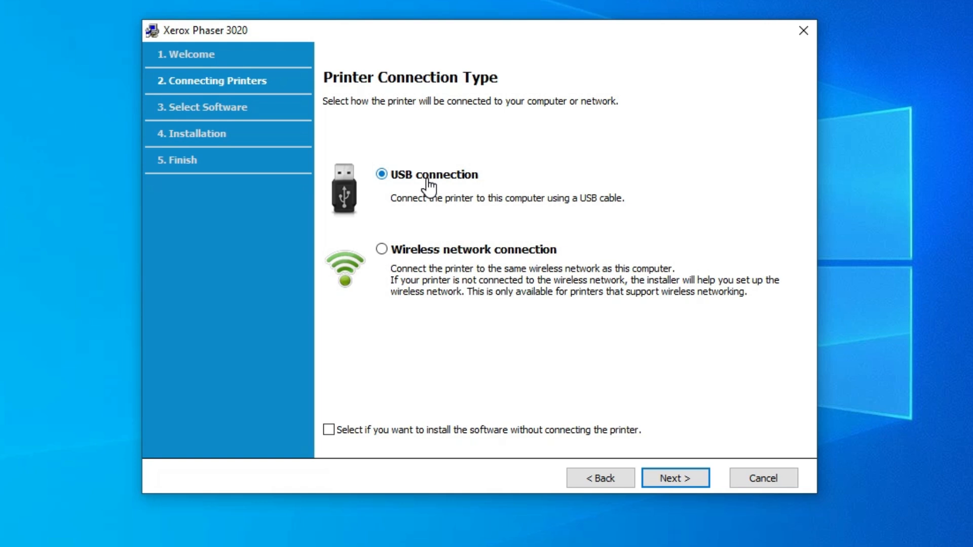
pyautogui.click(495, 257)
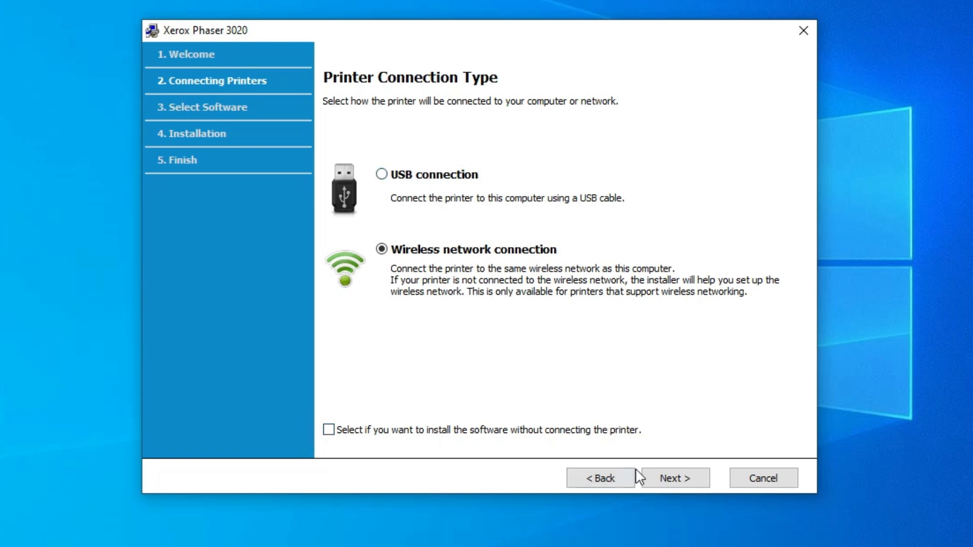
pyautogui.click(446, 176)
pyautogui.click(691, 480)
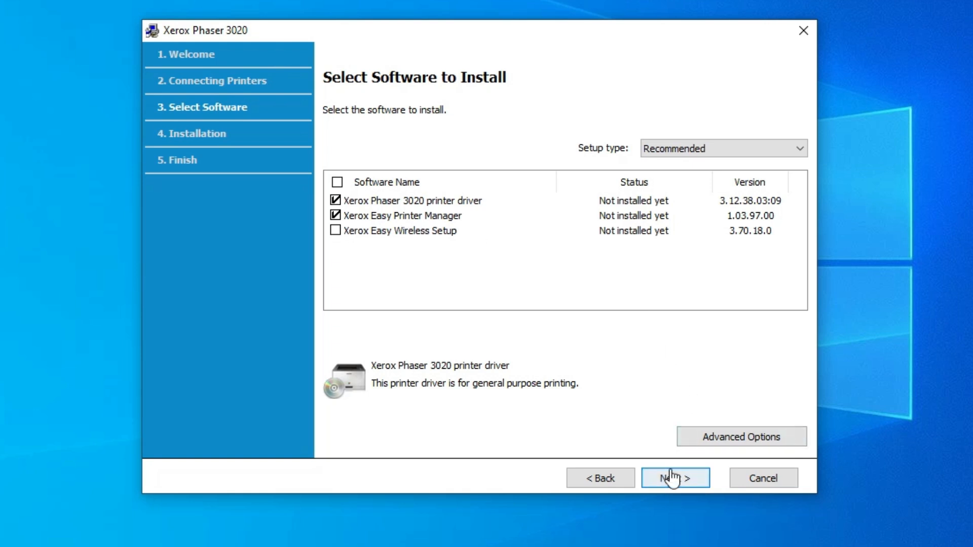
# Accept the printer's default advanced options and install the recommended printer driver and Easy Printer Manager.
pyautogui.click(715, 436)
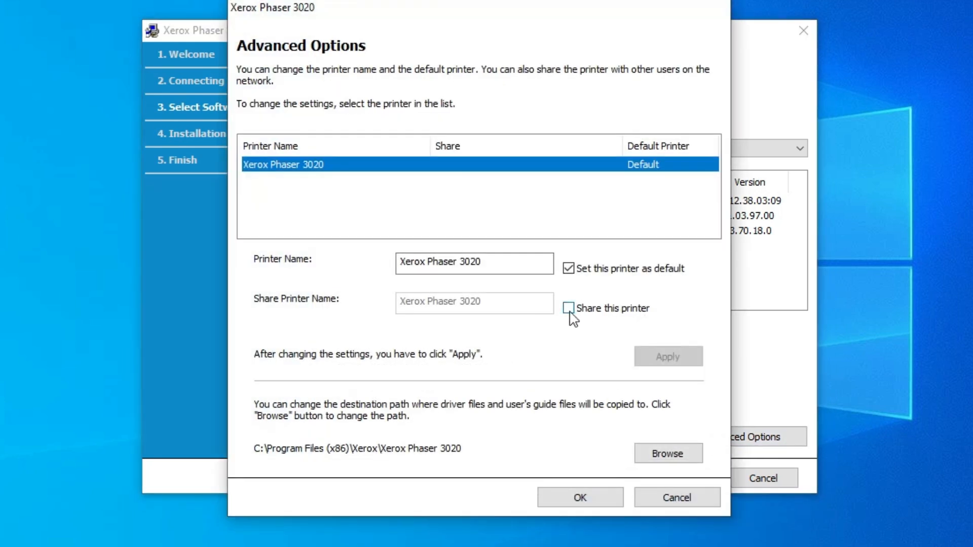
pyautogui.click(598, 497)
pyautogui.click(691, 482)
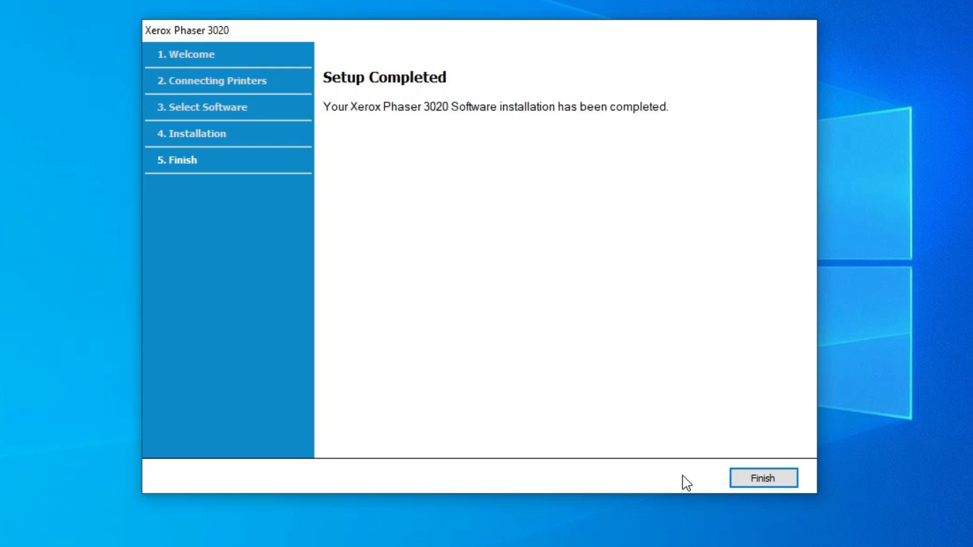
# Finish the Phaser 3020 setup and close the Xerox Product Registration window.
pyautogui.click(743, 478)
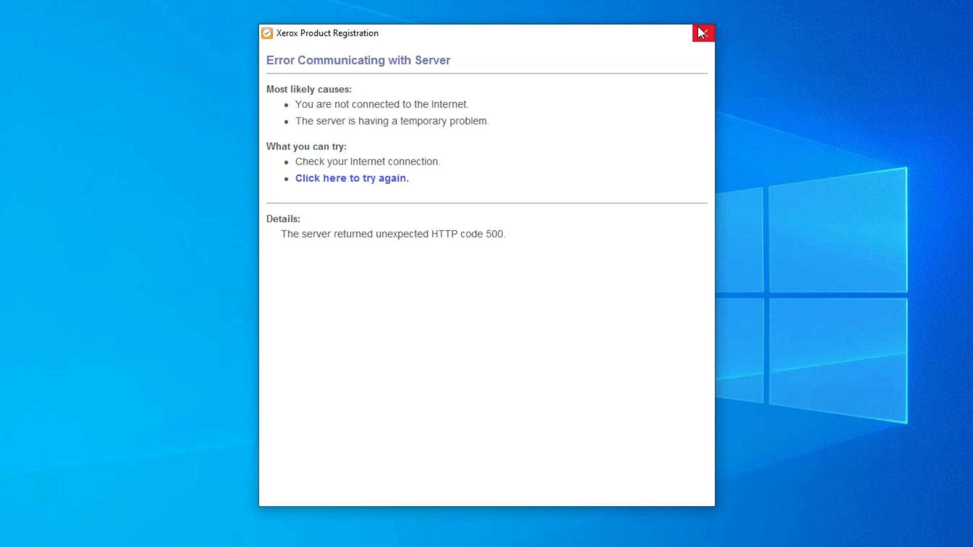
pyautogui.click(702, 33)
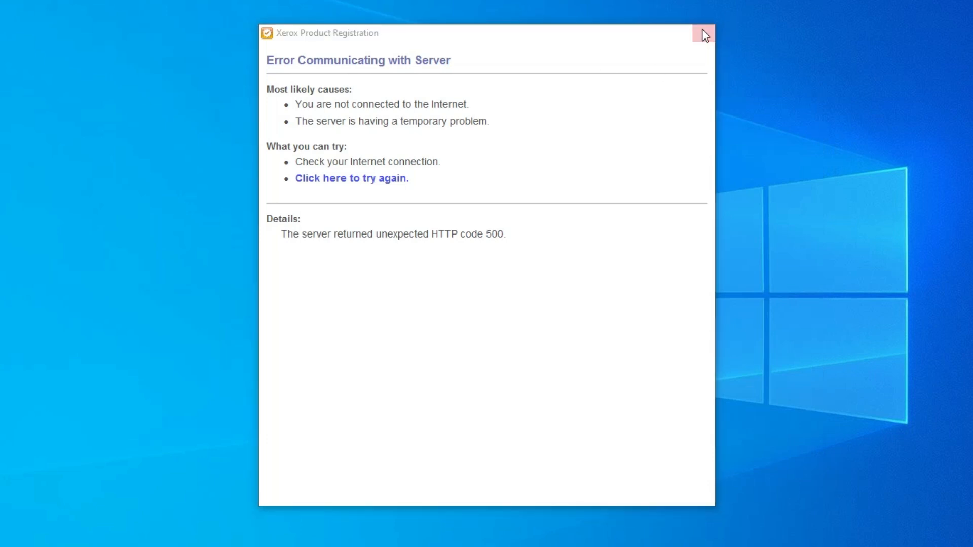
pyautogui.click(521, 308)
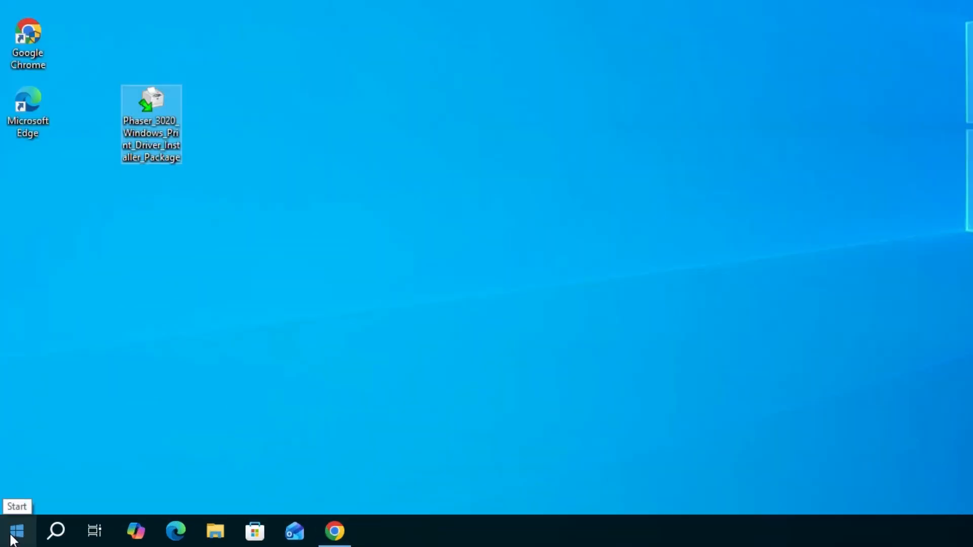
# Check the Printers & scanners system settings for the Xerox Phaser 3020, and close the Settings window.
pyautogui.click(15, 530)
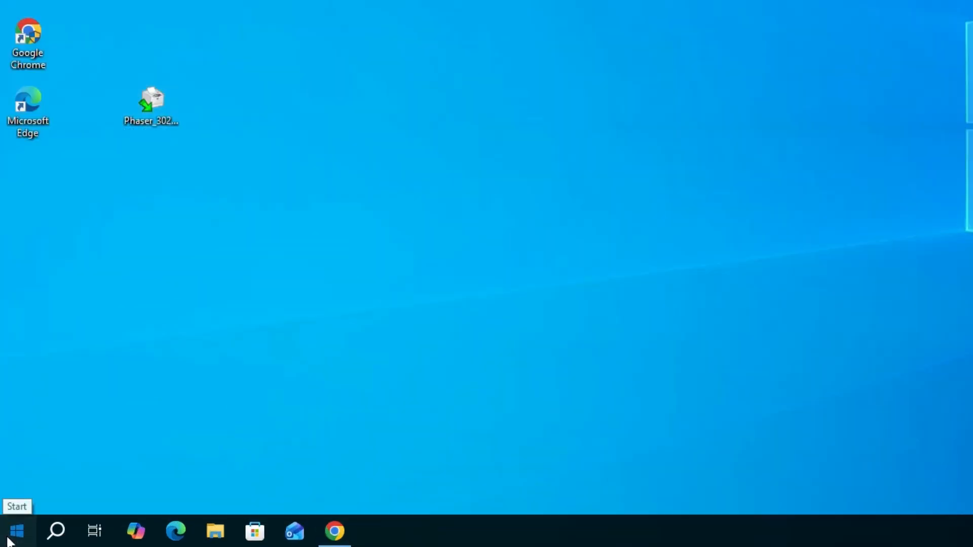
pyautogui.write('pr')
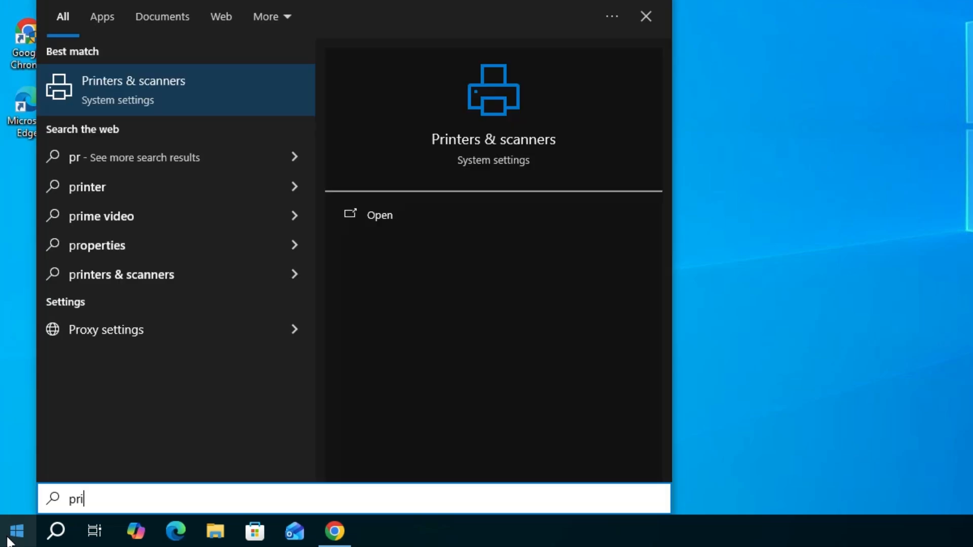
pyautogui.write('i')
pyautogui.click(163, 81)
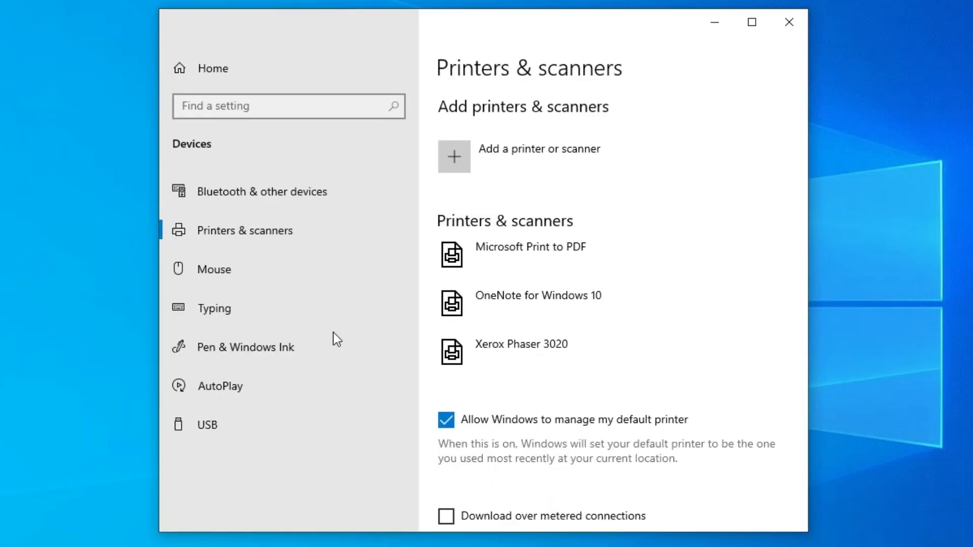
pyautogui.scroll(-5, 572, 375)
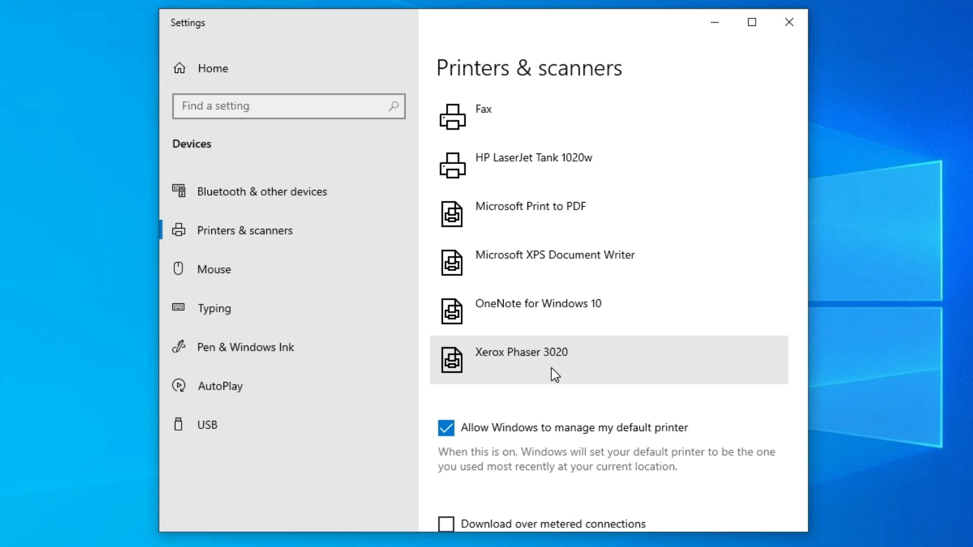
pyautogui.click(789, 22)
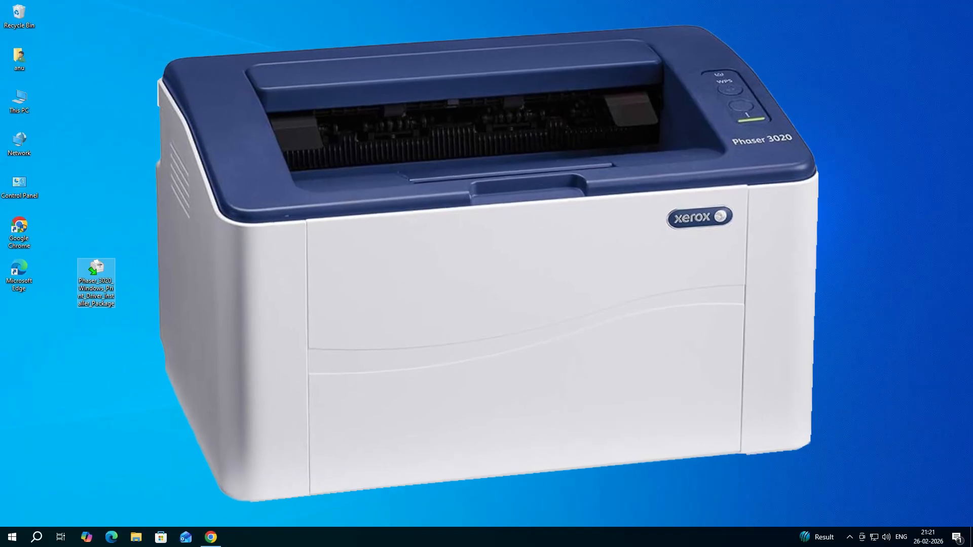